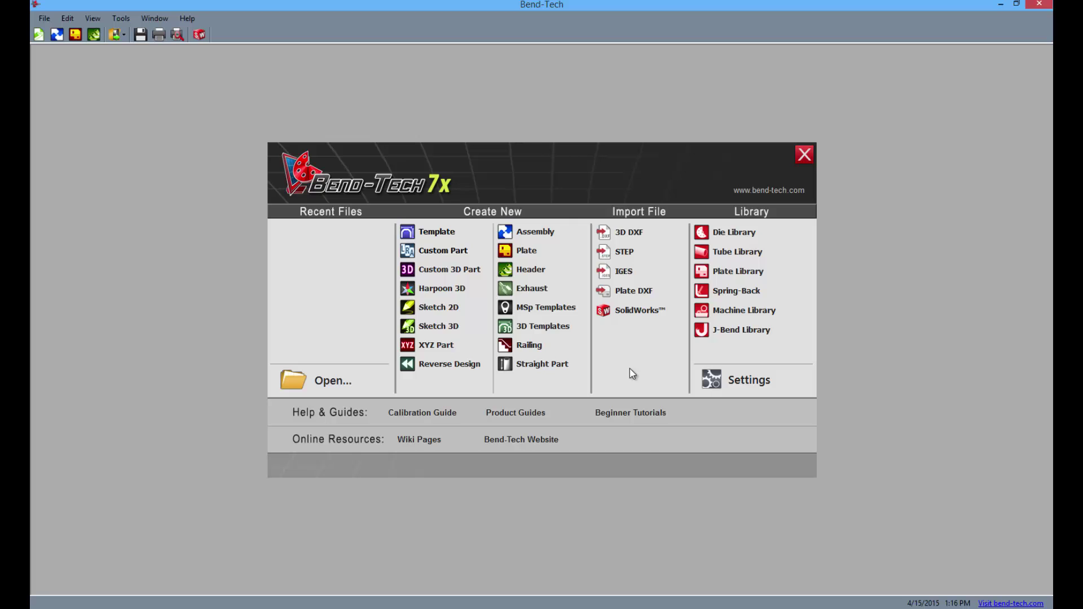
# - Start a maximized XYZ coordinate part using 1.75 DOM tube material and the 4.0 die
pyautogui.click(449, 350)
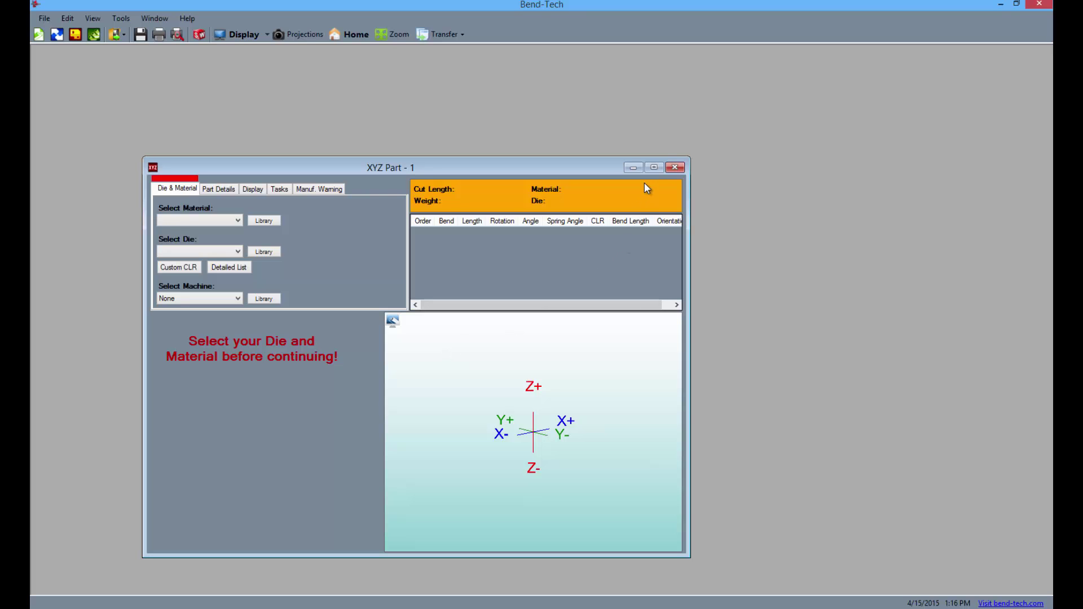
pyautogui.click(653, 168)
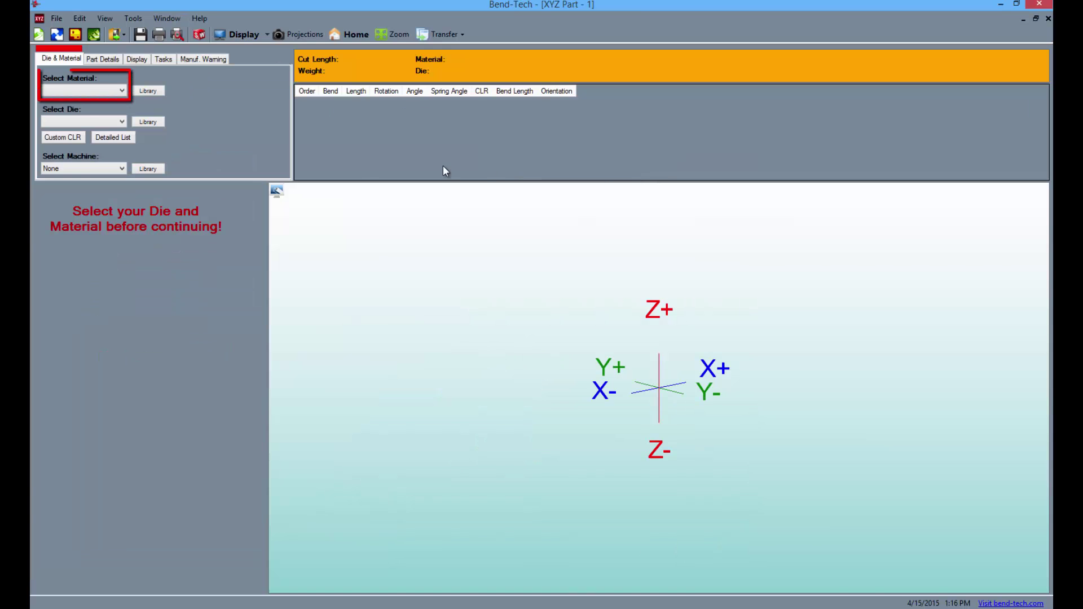
pyautogui.click(121, 90)
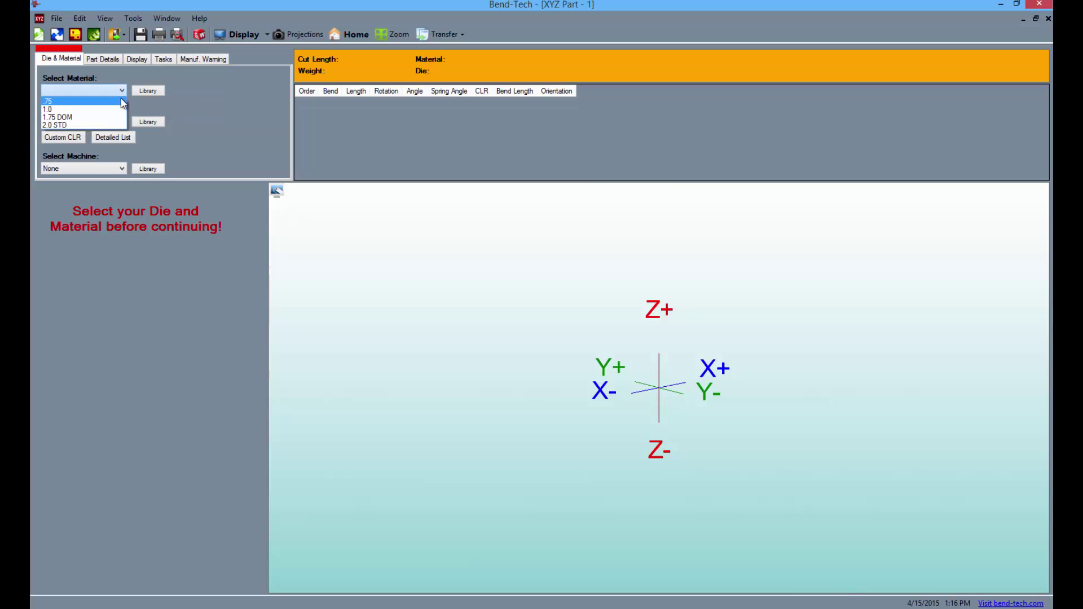
pyautogui.click(116, 117)
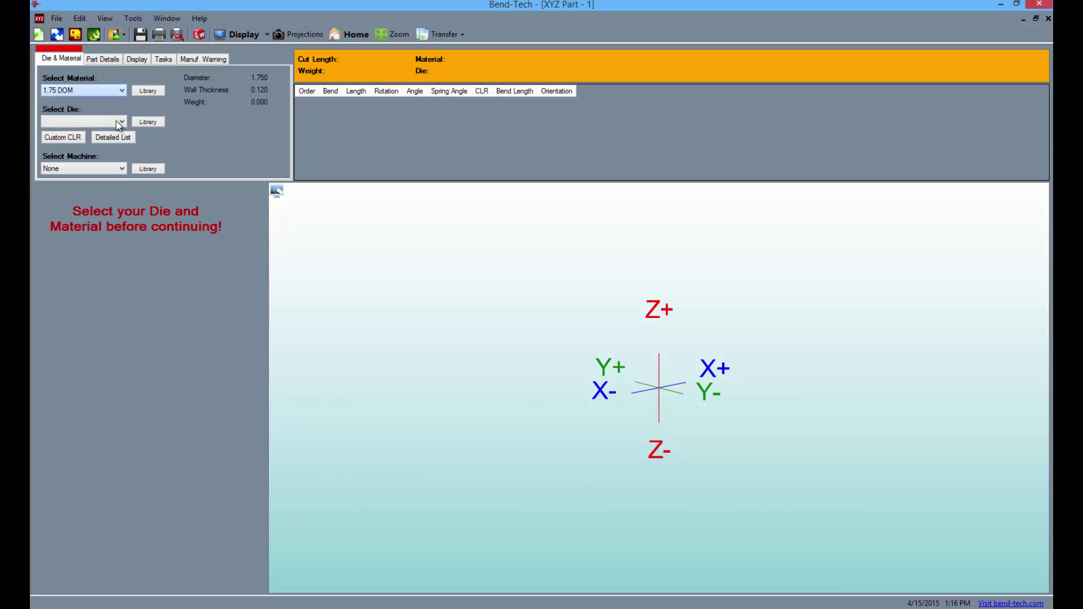
pyautogui.click(120, 121)
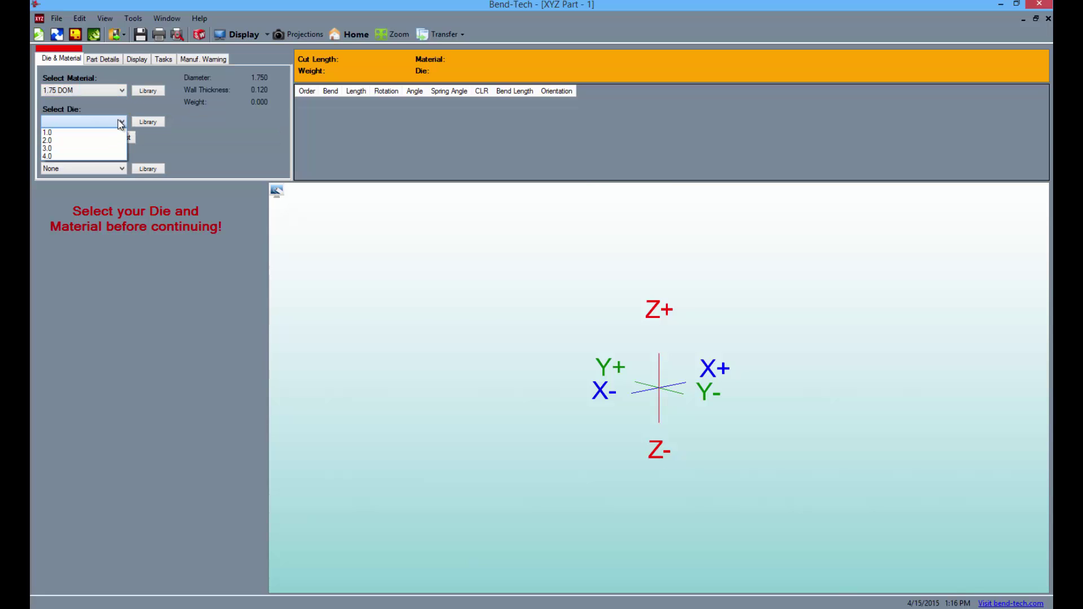
pyautogui.click(107, 155)
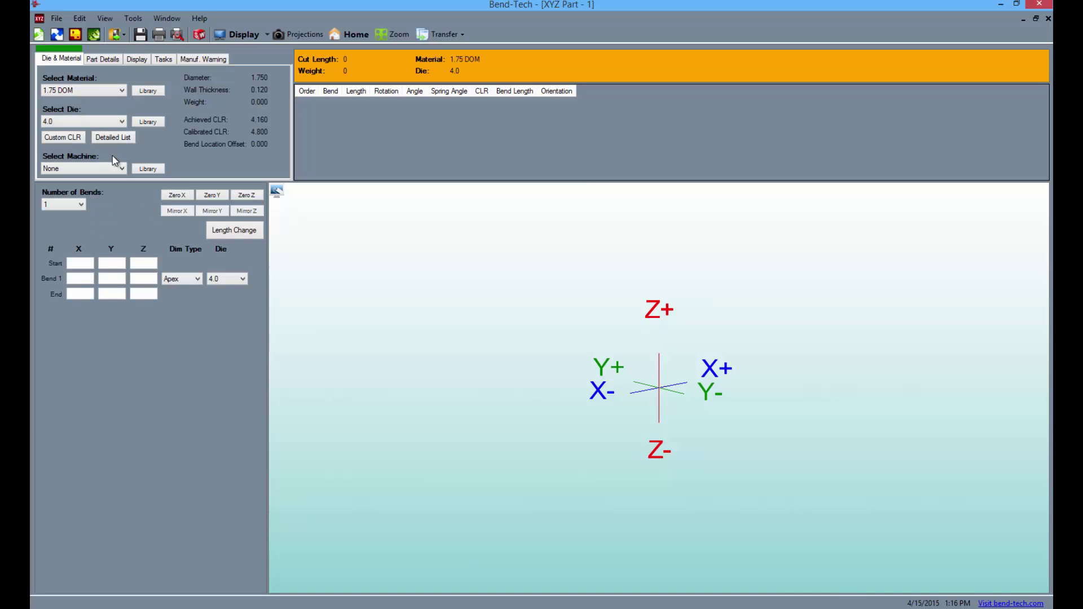
# - Set the part to four bends and place the start point at 0, 0, 0
pyautogui.click(81, 204)
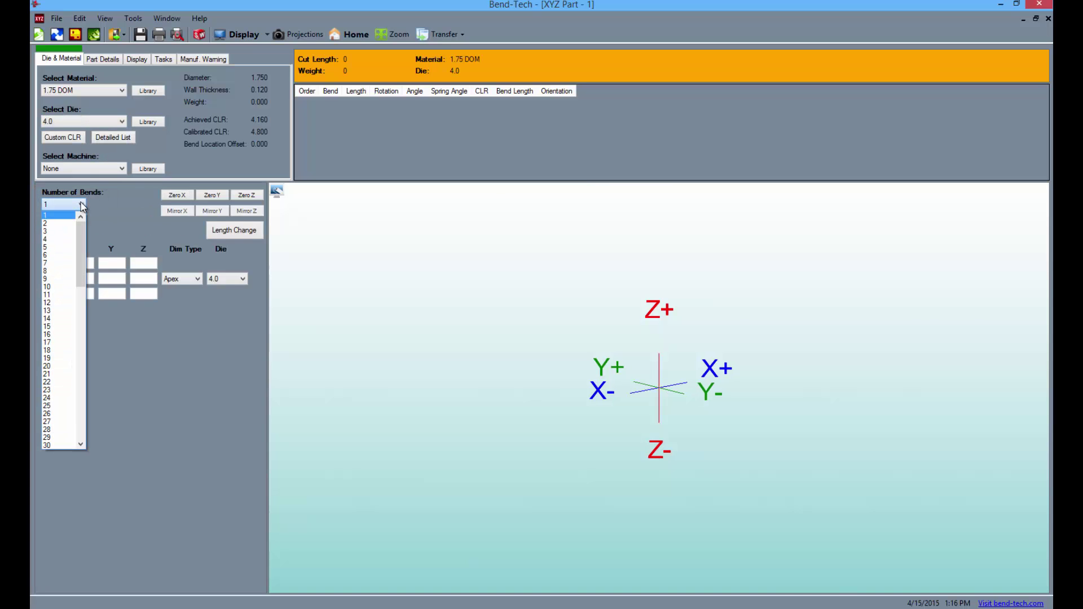
pyautogui.click(75, 240)
pyautogui.click(82, 261)
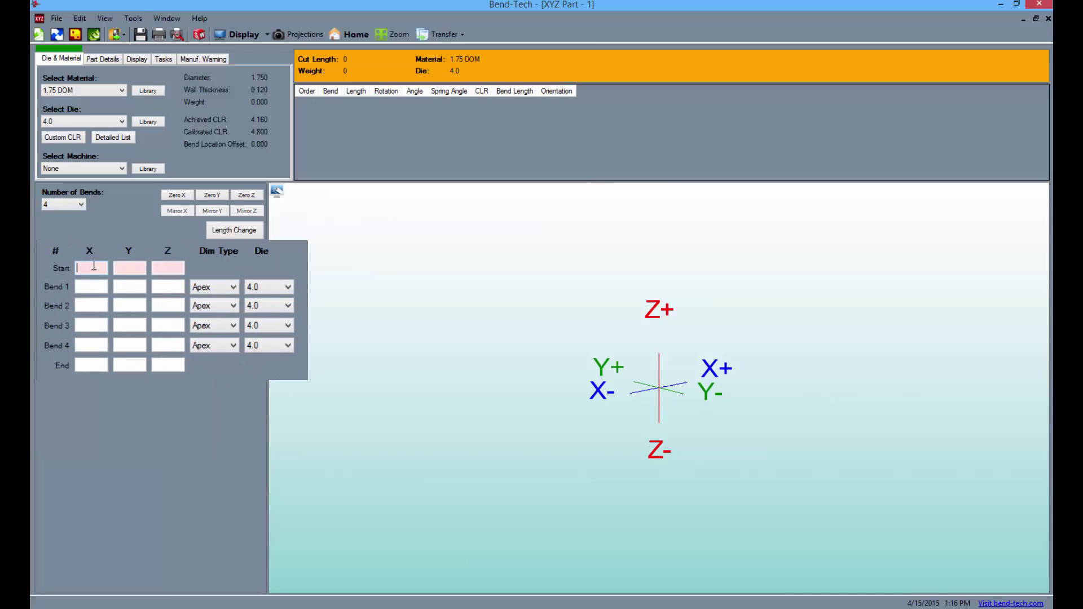
pyautogui.write('0')
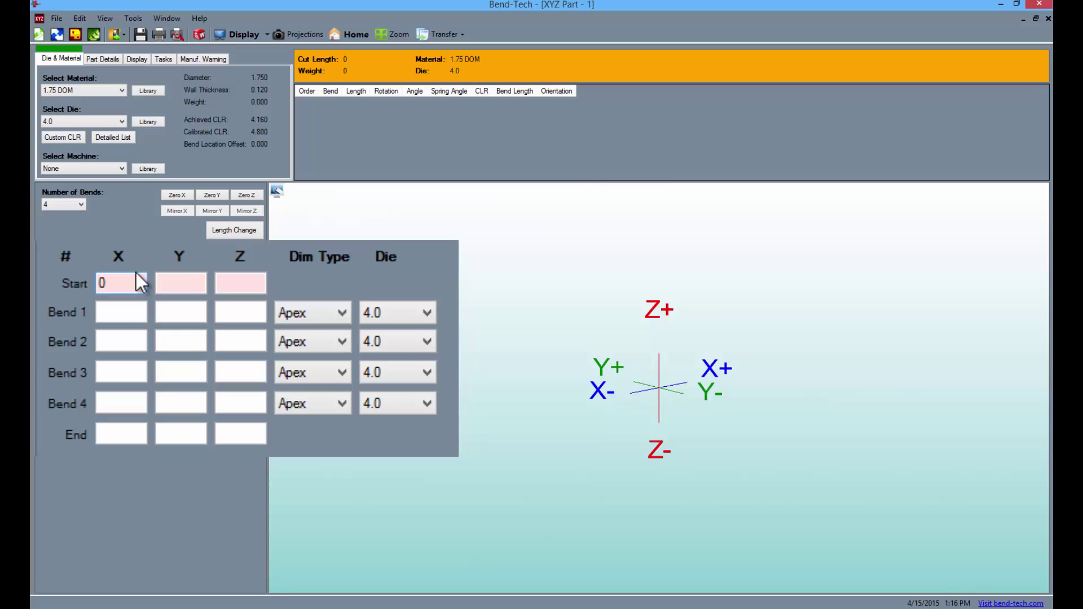
pyautogui.press('Tab')
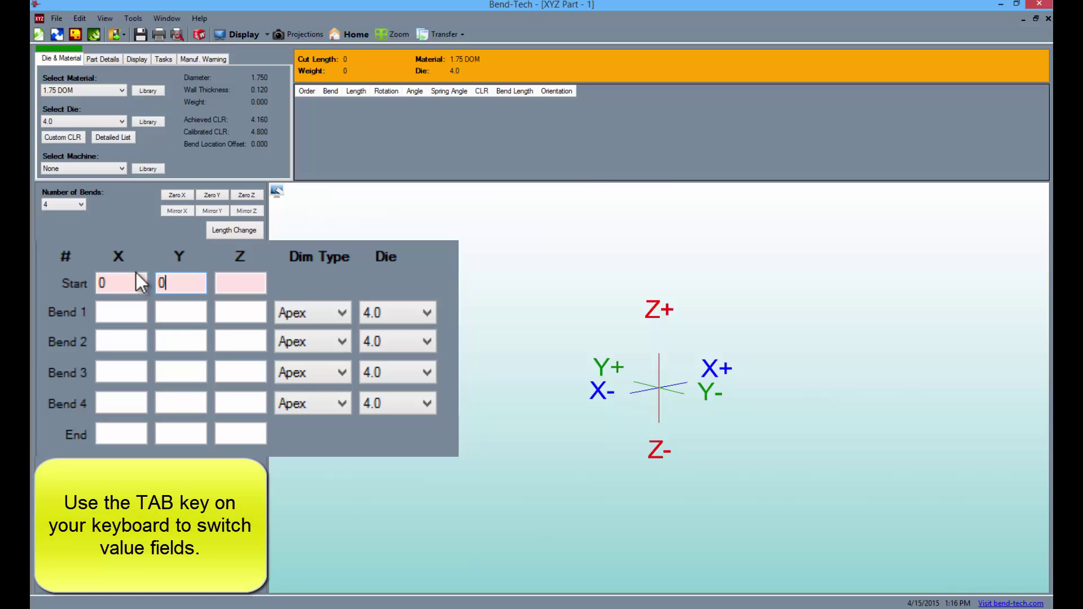
pyautogui.write('0')
pyautogui.press('Tab')
pyautogui.write('0')
# - Enter Bend 1 with Z 24 and Bend 2 with Y 8, Z 32
pyautogui.press('Tab')
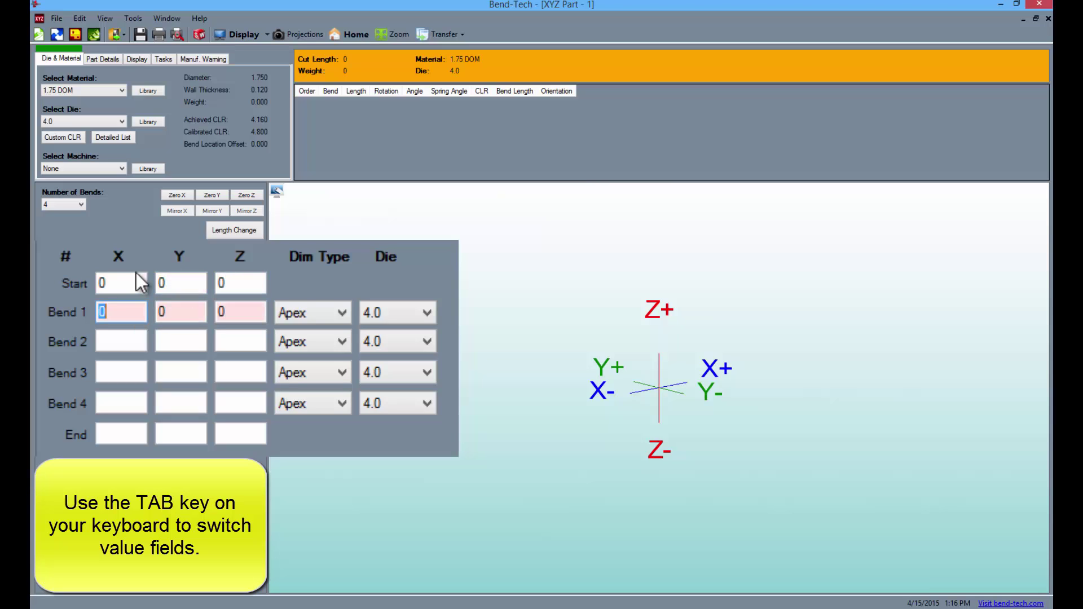
pyautogui.press('Tab')
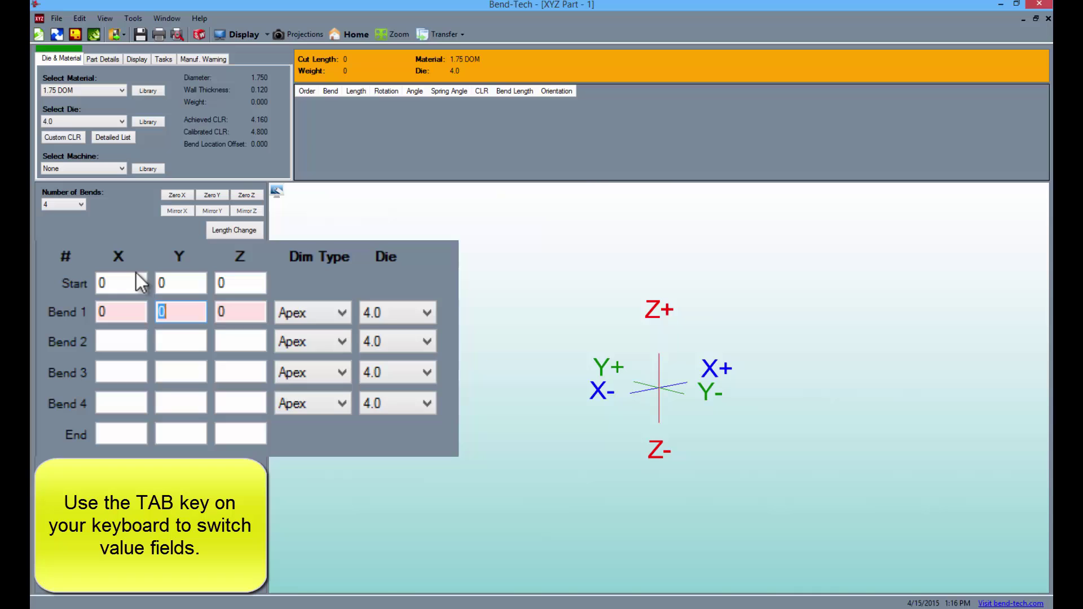
pyautogui.press('Tab')
pyautogui.write('24')
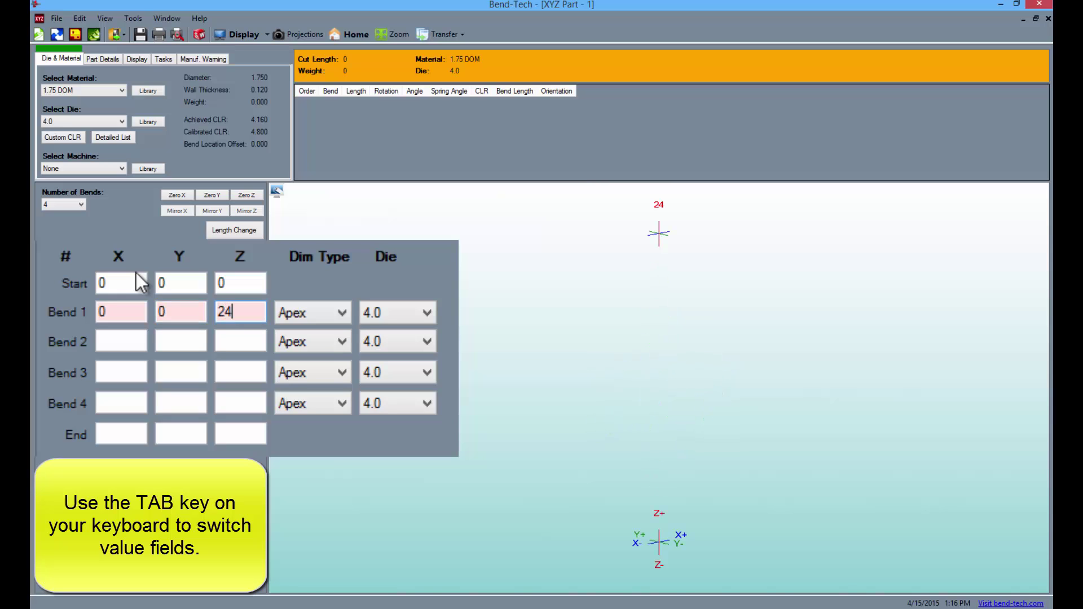
pyautogui.press('Tab')
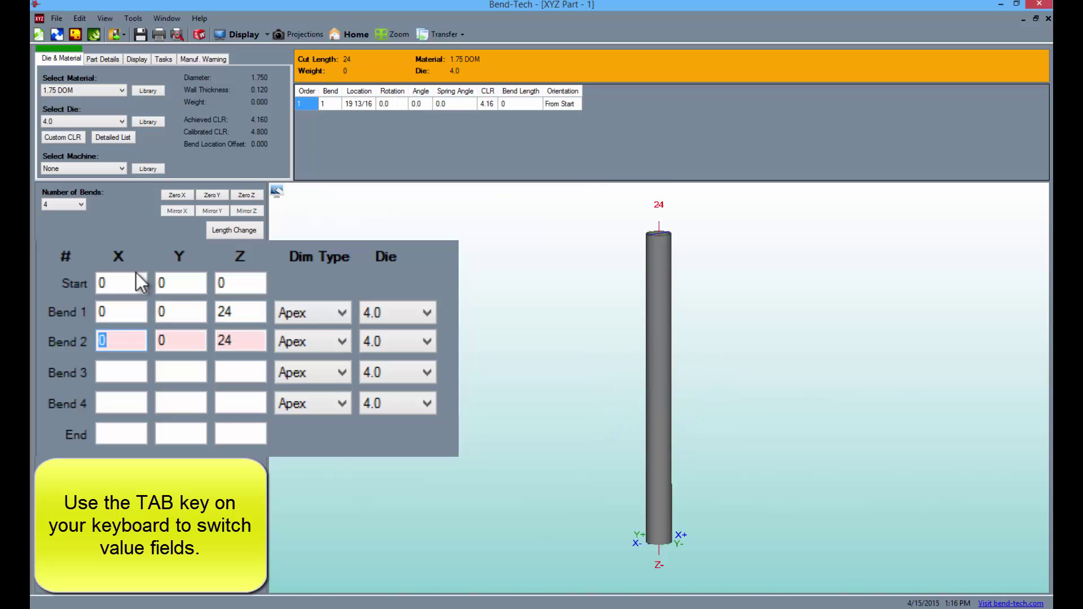
pyautogui.press('Tab')
pyautogui.write('8')
pyautogui.press('Tab')
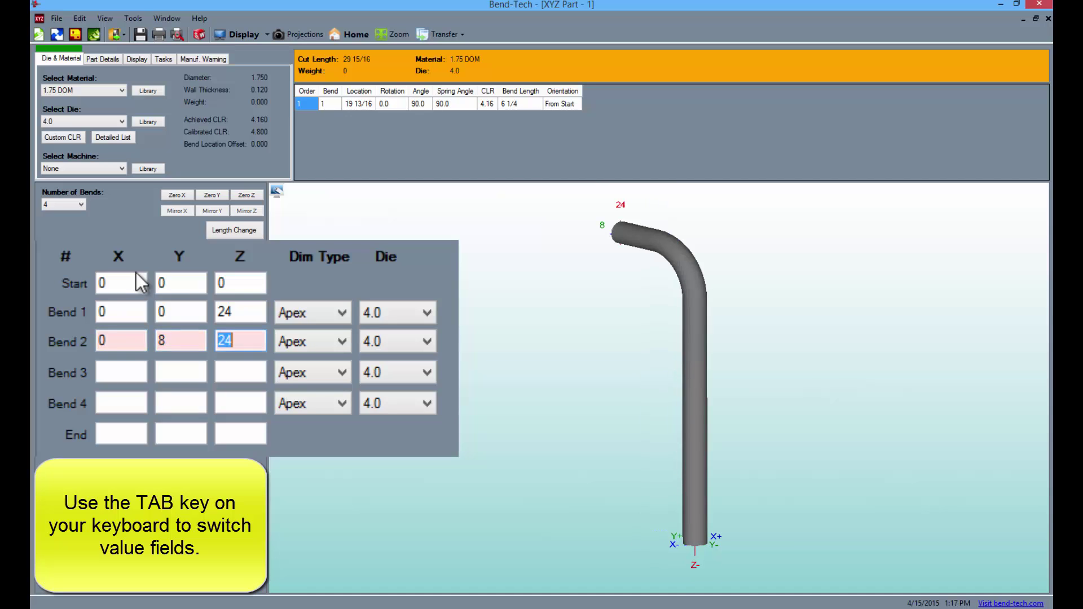
pyautogui.write('32')
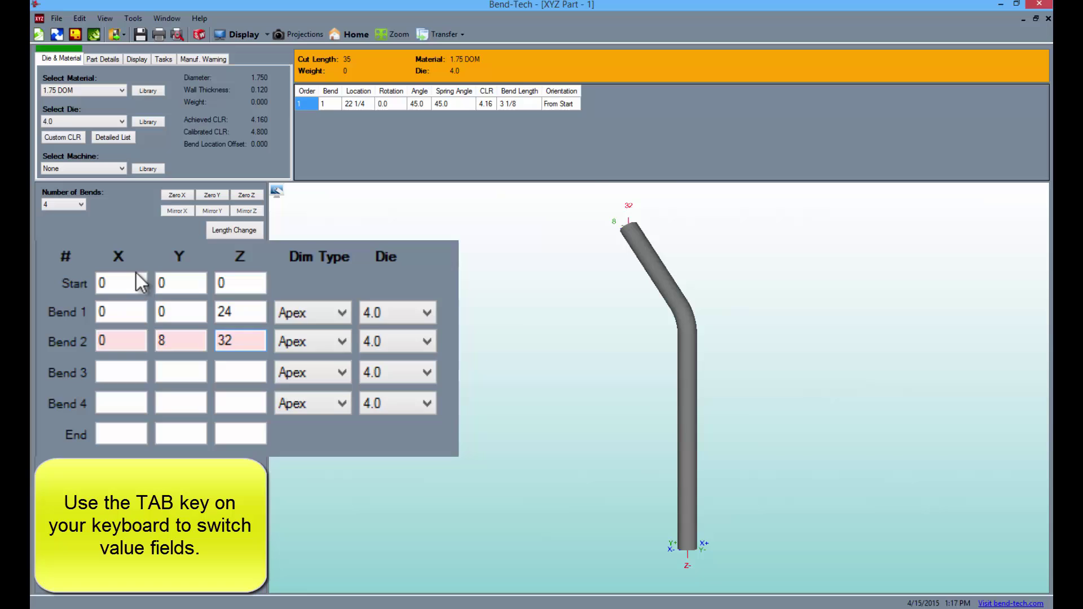
pyautogui.press('Tab')
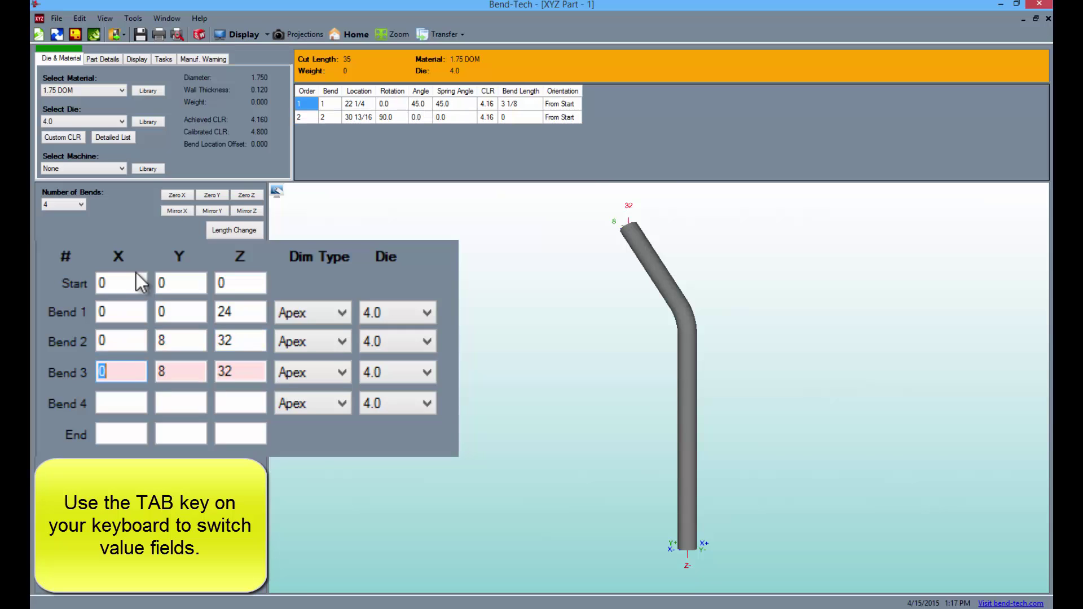
# - Enter Bend 3 at Y 44, Z 32, Bend 4 at Y 52, Z 24, and End Z 0
pyautogui.press('Tab')
pyautogui.write('44')
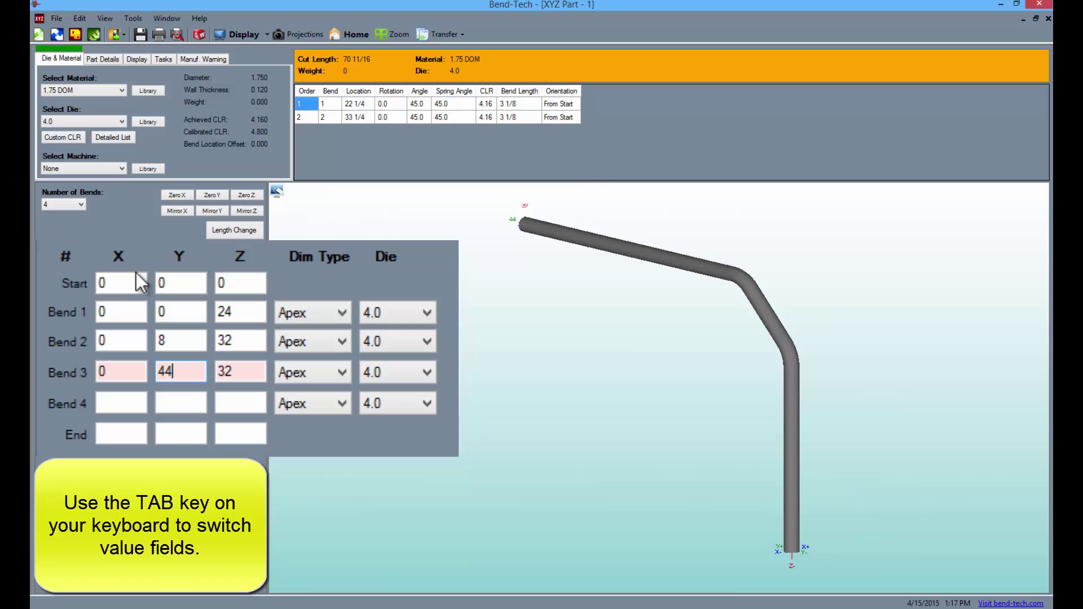
pyautogui.press('Tab')
pyautogui.write('32')
pyautogui.press('Tab')
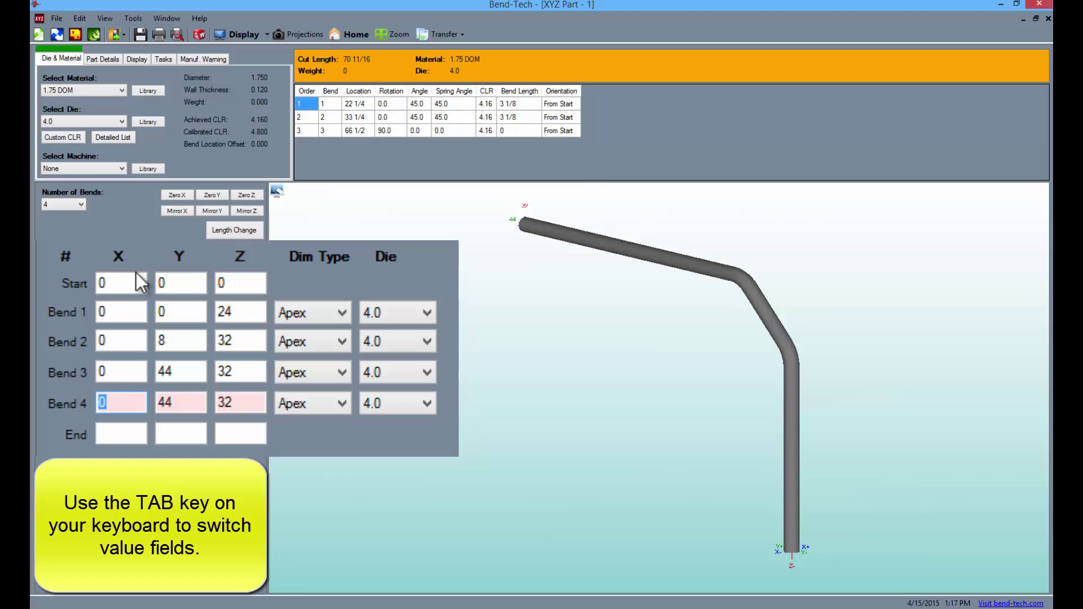
pyautogui.press('Tab')
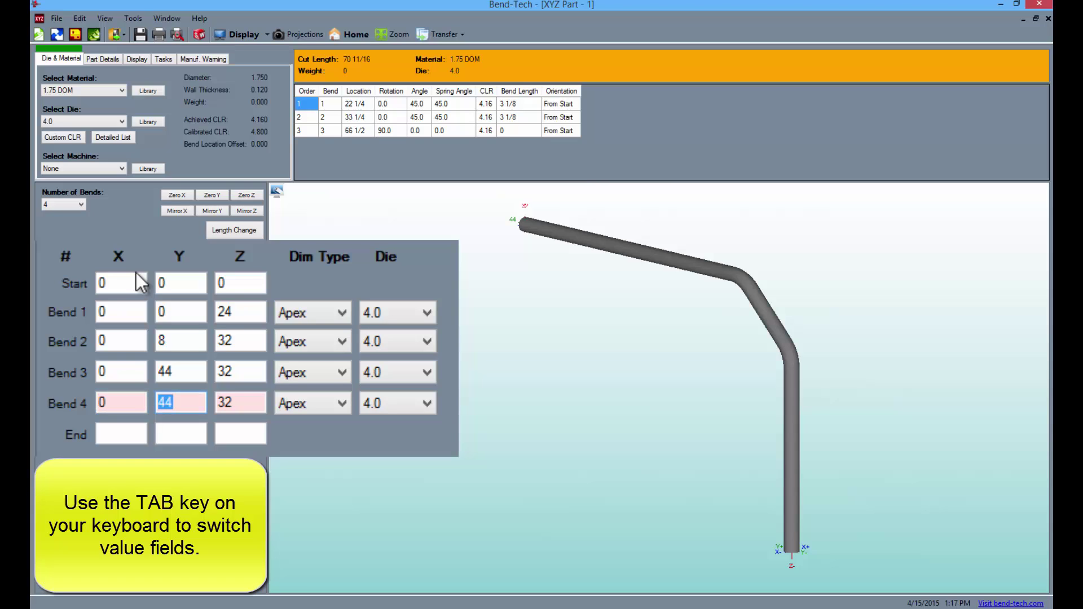
pyautogui.write('52')
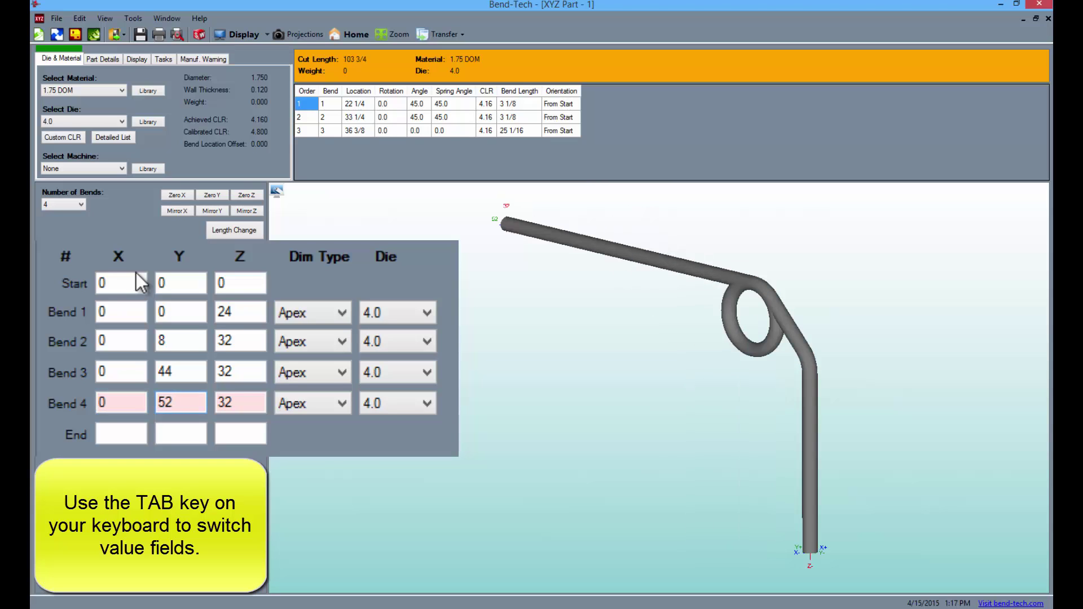
pyautogui.press('Tab')
pyautogui.write('24')
pyautogui.press('Tab')
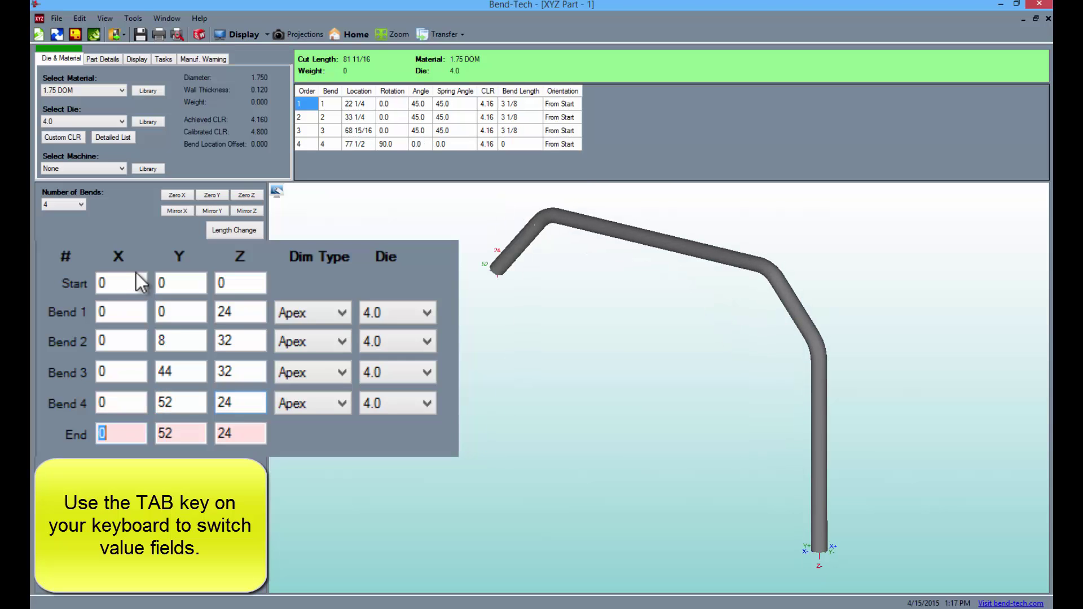
pyautogui.press('Tab')
pyautogui.press('Tab')
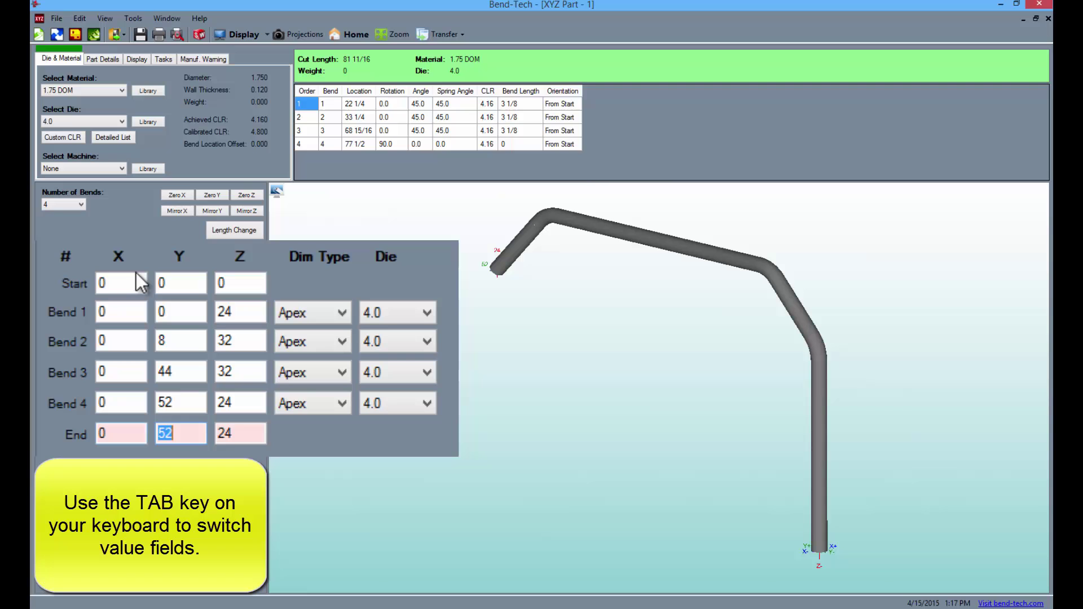
pyautogui.write('0')
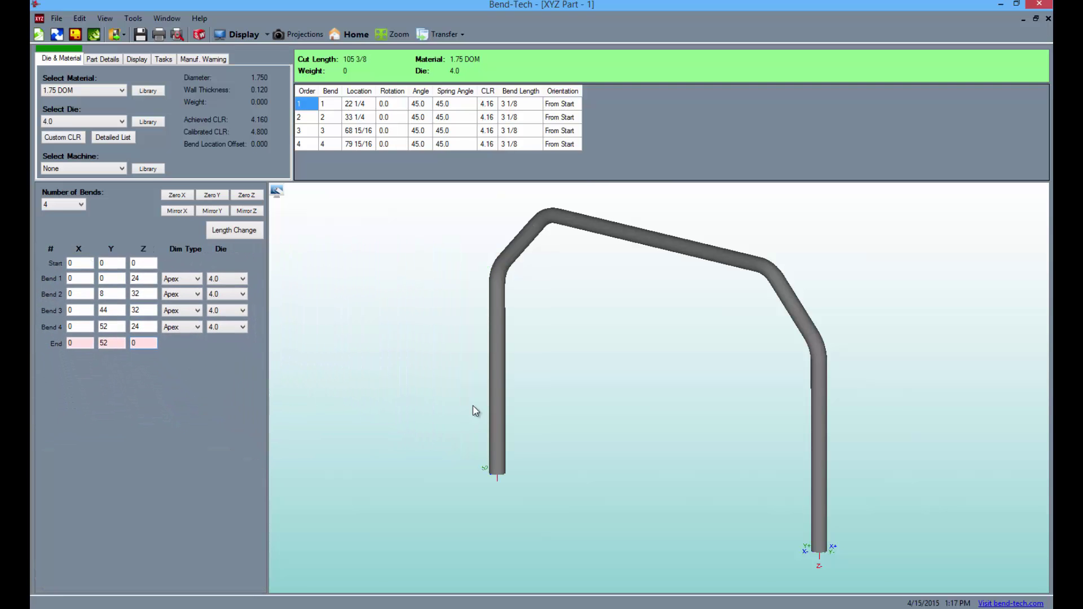
pyautogui.moveTo(472, 405); pyautogui.dragTo(615, 313)
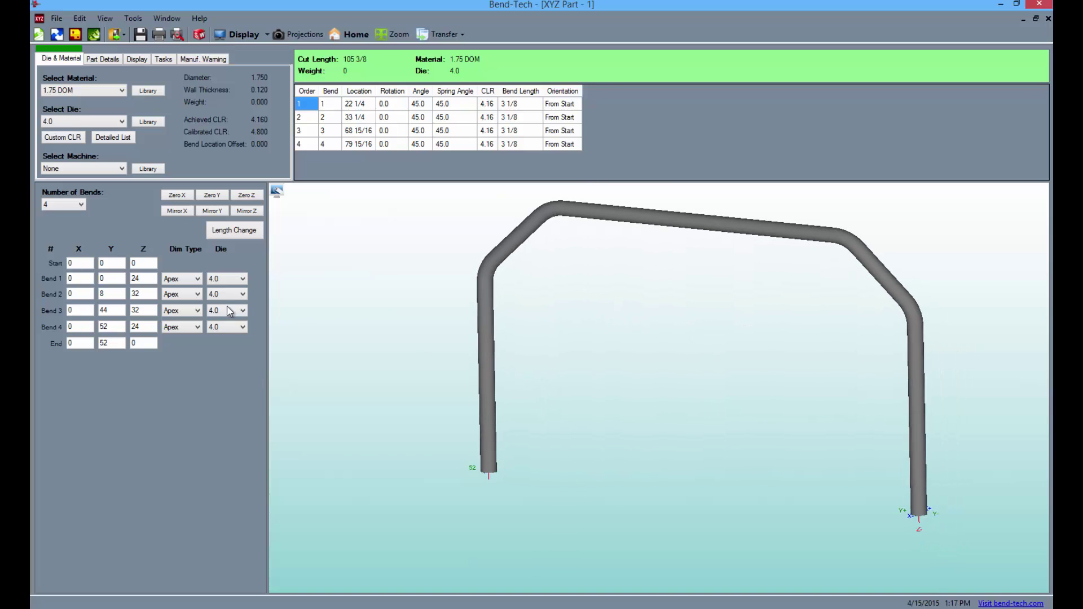
pyautogui.click(192, 278)
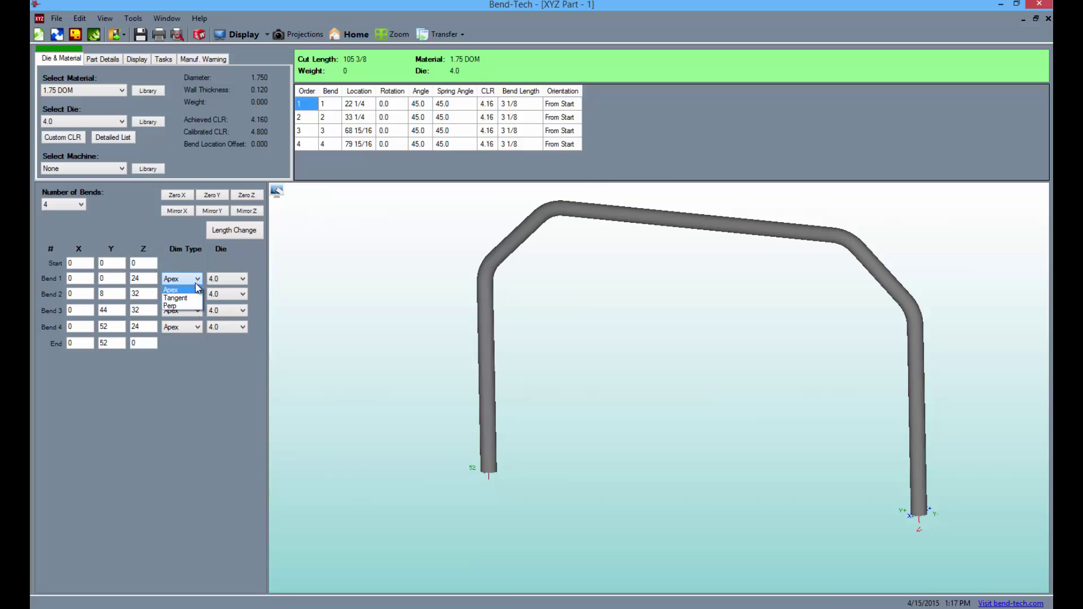
pyautogui.click(198, 282)
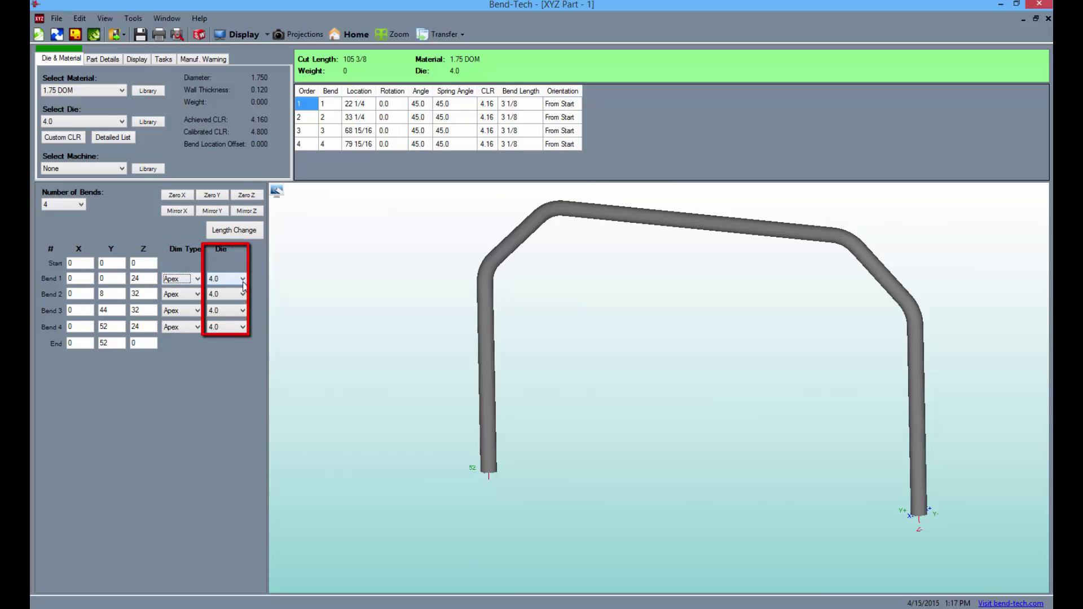
pyautogui.click(242, 278)
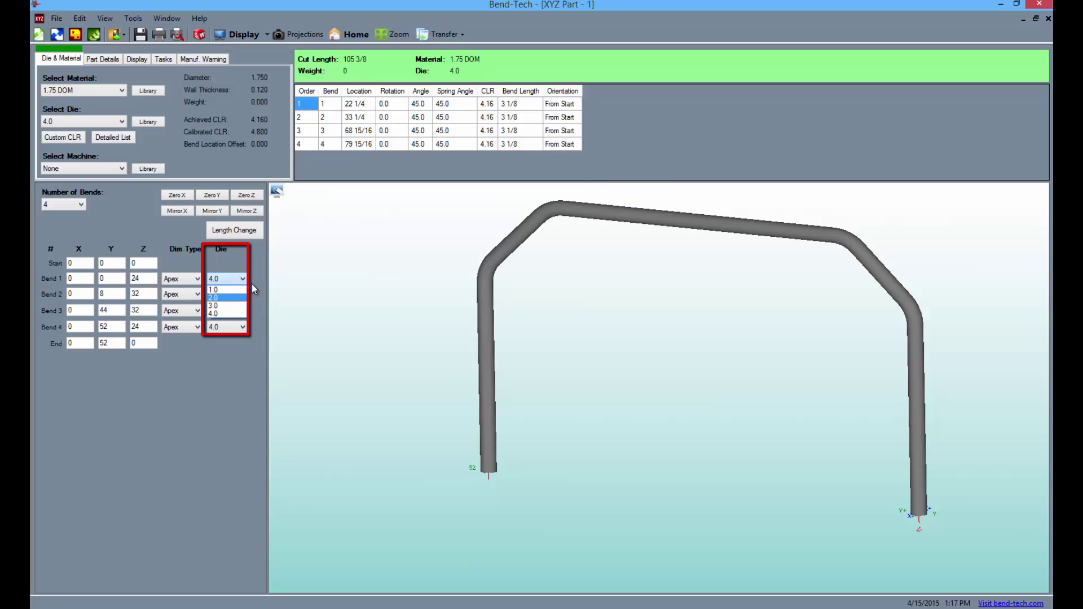
pyautogui.click(247, 280)
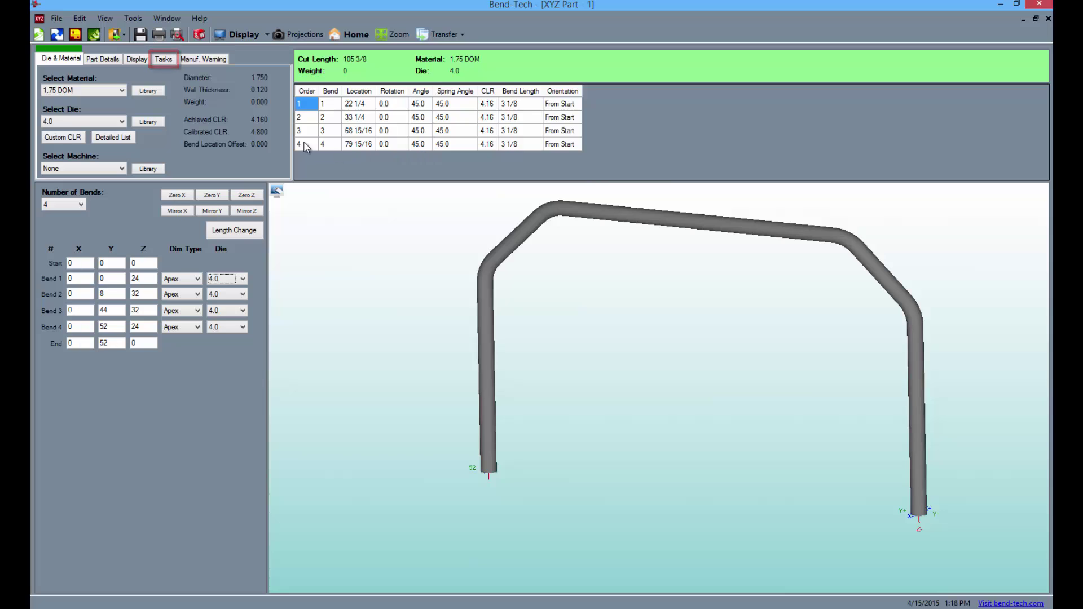
# - Show the Tasks panel for the four-bend part
pyautogui.click(167, 61)
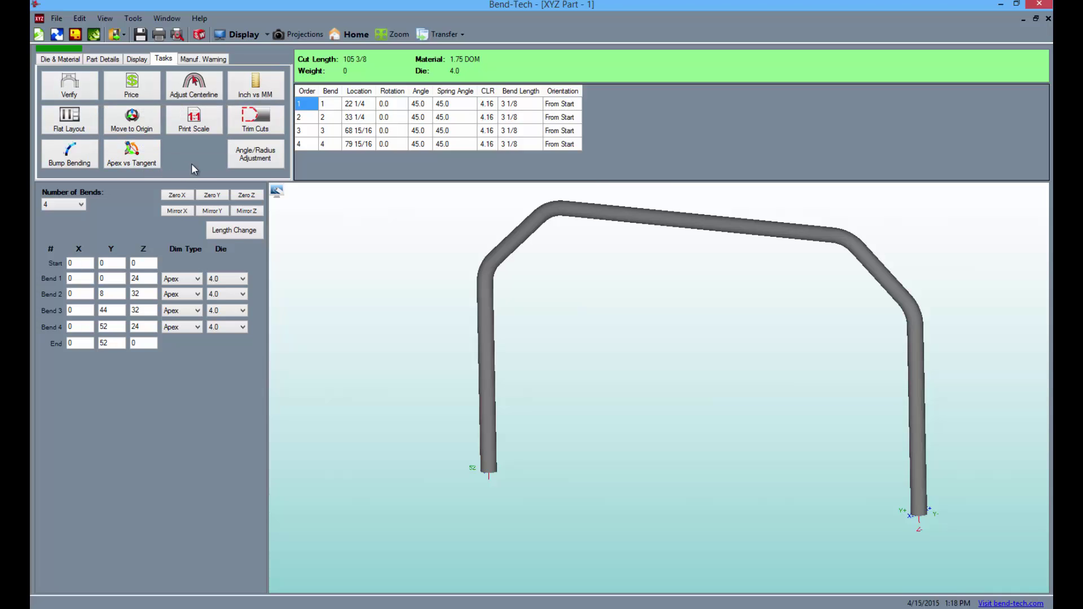
# - Preview the centerline adjustment with dimensions treated as Inside, Center and Outside
pyautogui.click(198, 96)
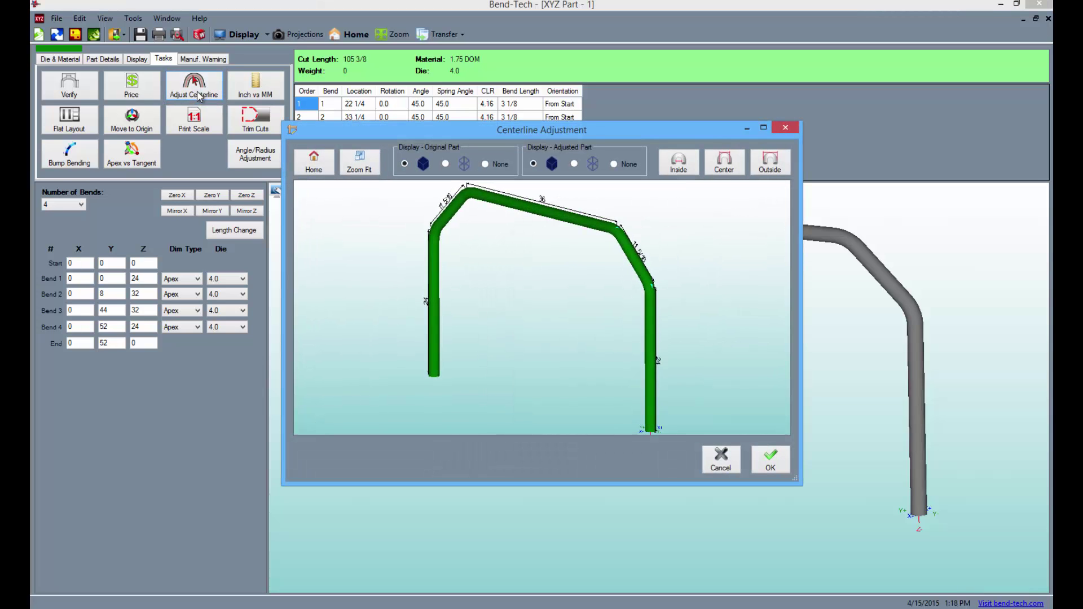
pyautogui.scroll(2, 526, 232)
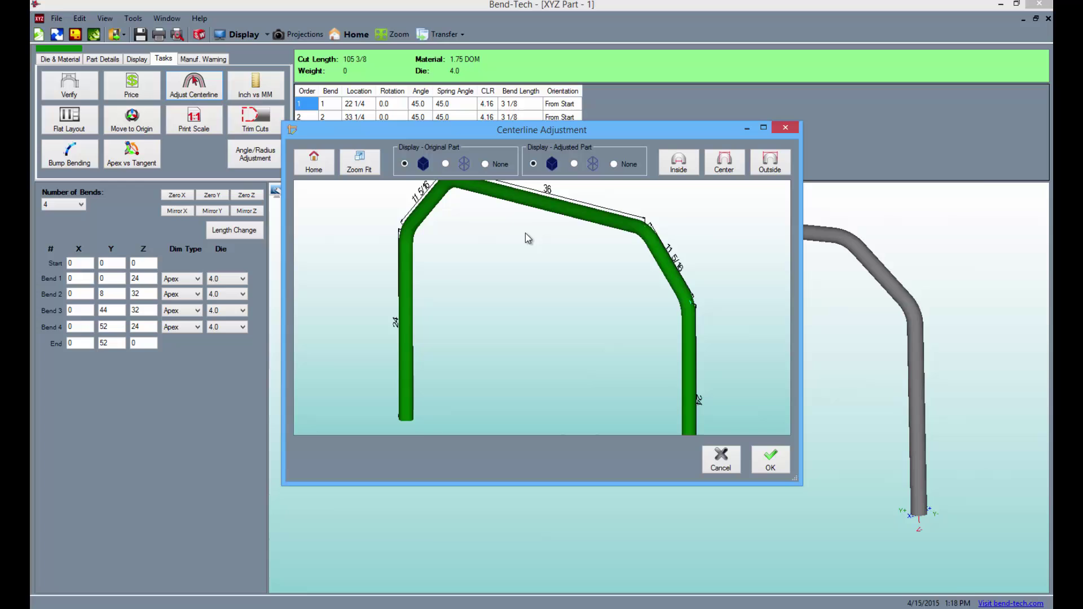
pyautogui.click(694, 169)
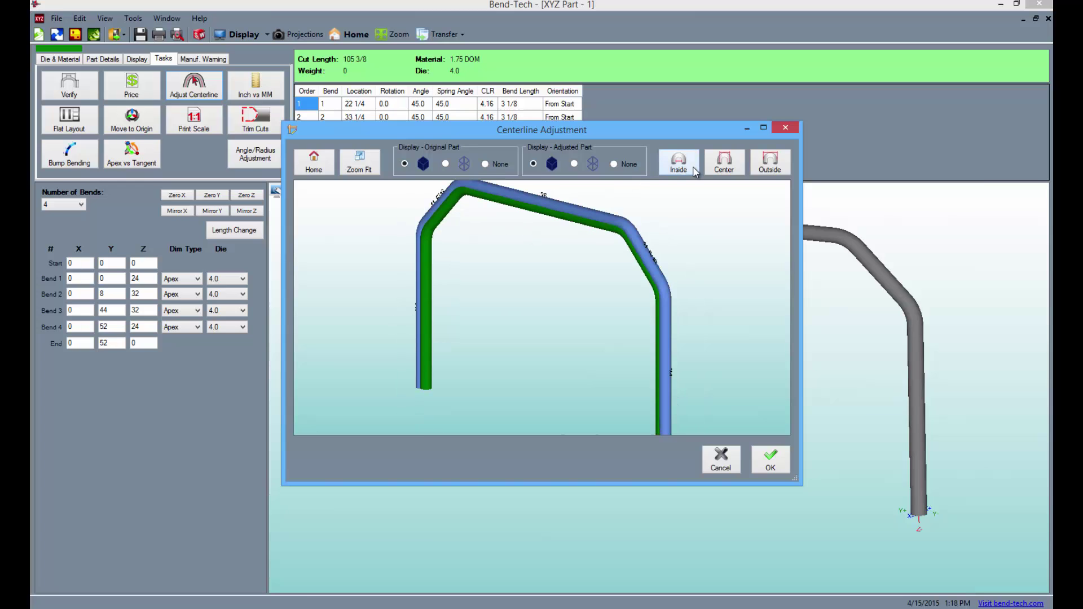
pyautogui.moveTo(461, 222); pyautogui.dragTo(442, 234)
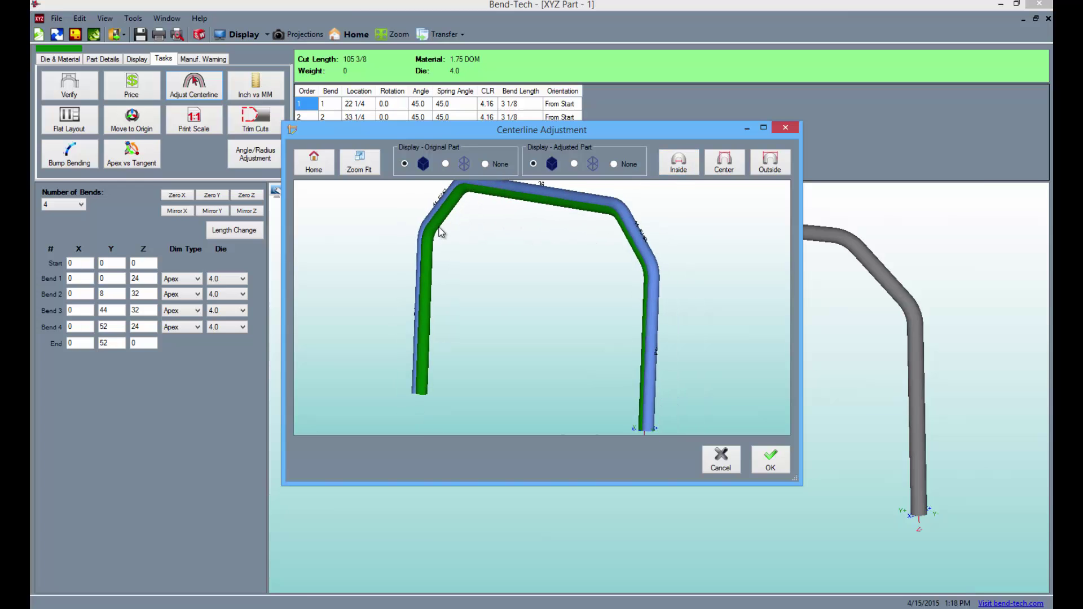
pyautogui.click(743, 168)
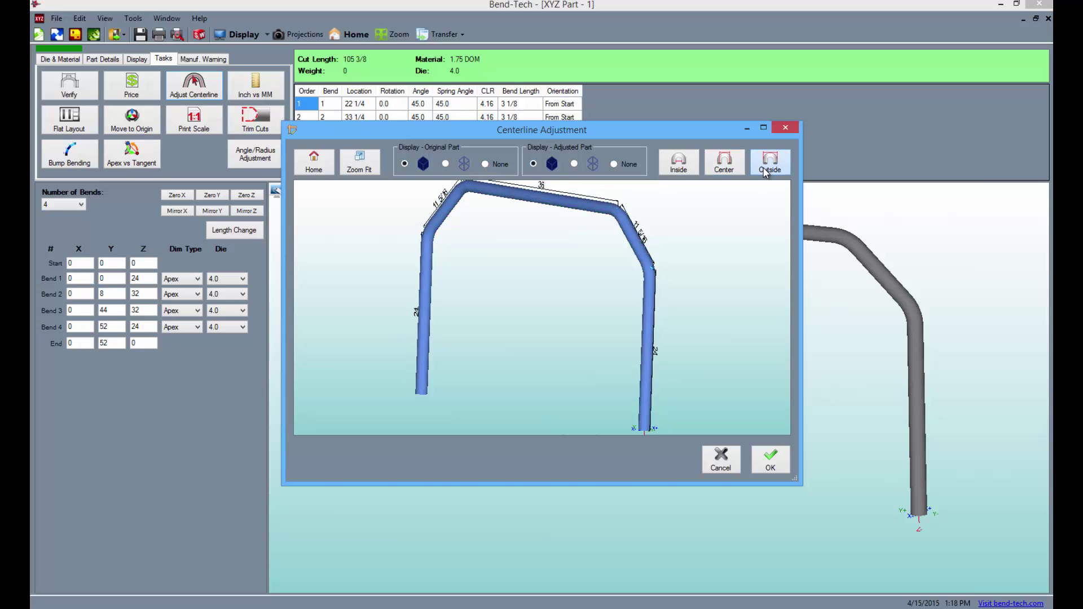
pyautogui.click(765, 172)
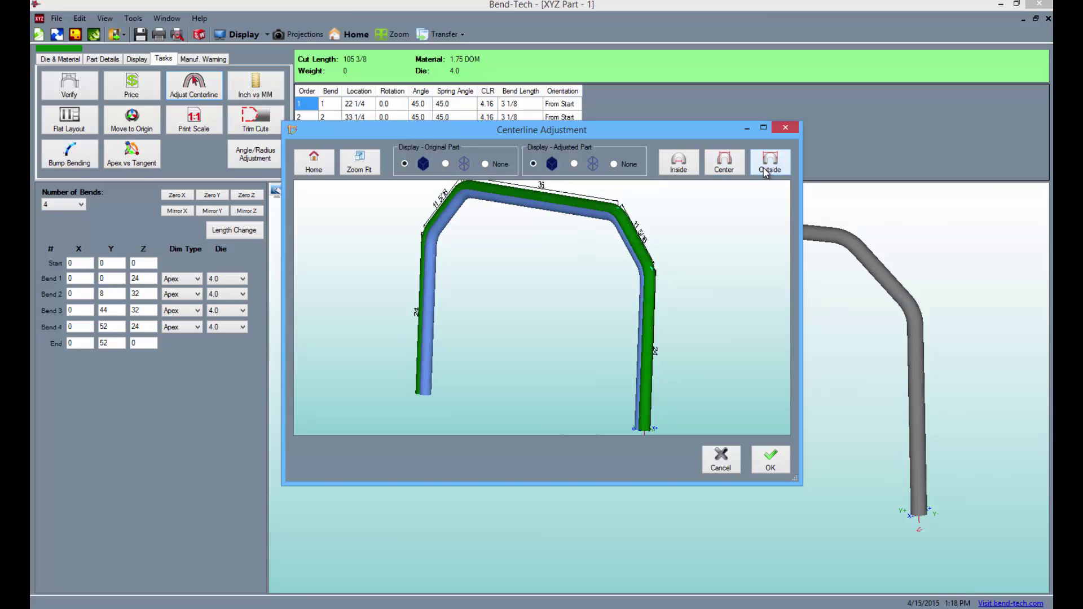
# - Compare wireframe and original-part display options, then apply the Outside adjustment, giving 102 7/16 cut length
pyautogui.click(574, 164)
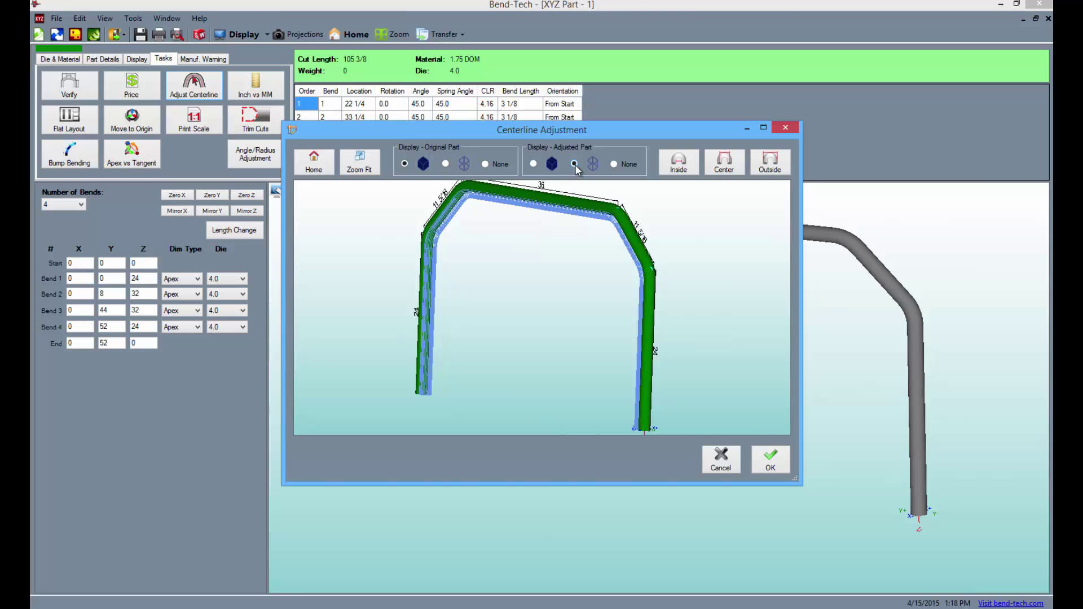
pyautogui.click(533, 165)
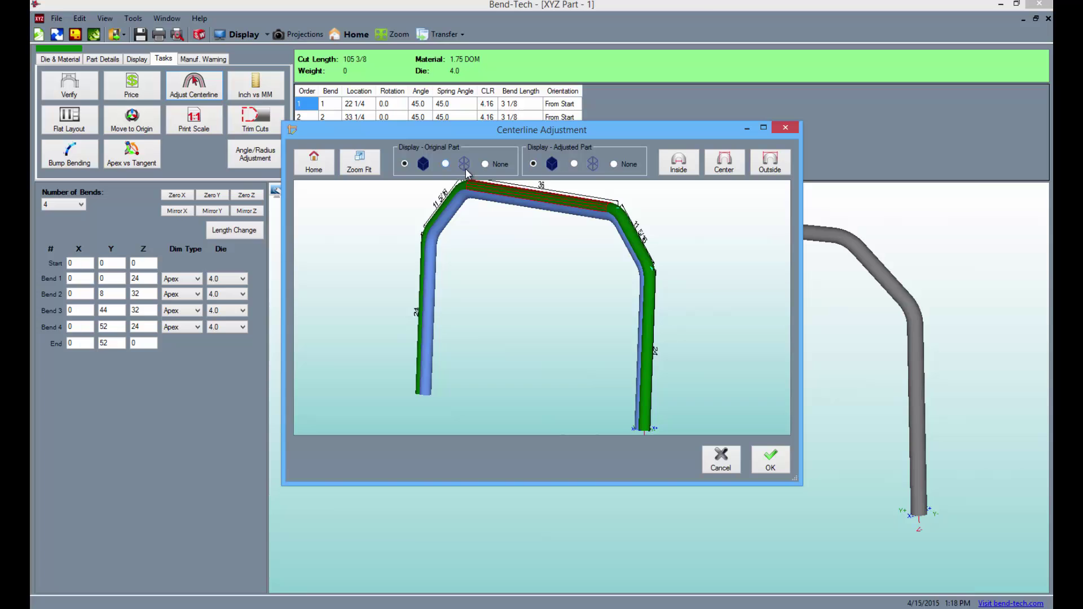
pyautogui.click(484, 166)
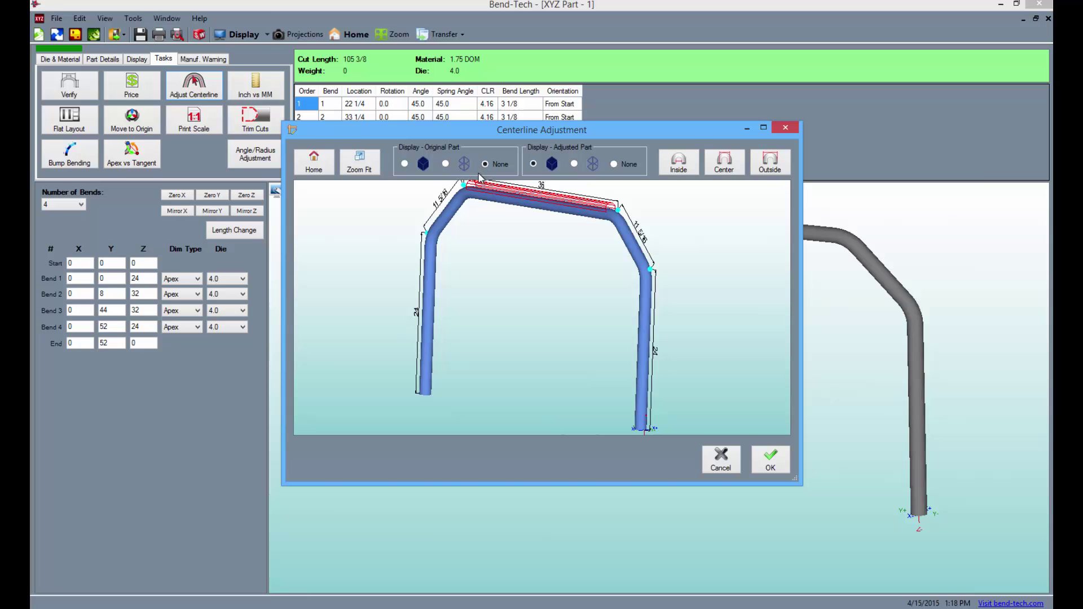
pyautogui.moveTo(471, 223); pyautogui.dragTo(466, 226)
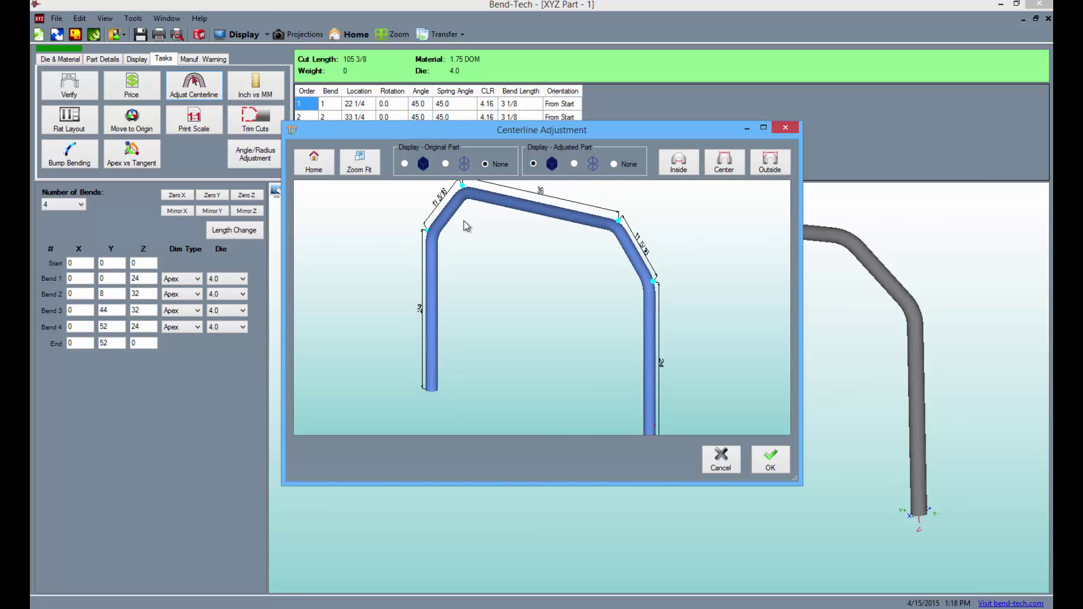
pyautogui.click(447, 164)
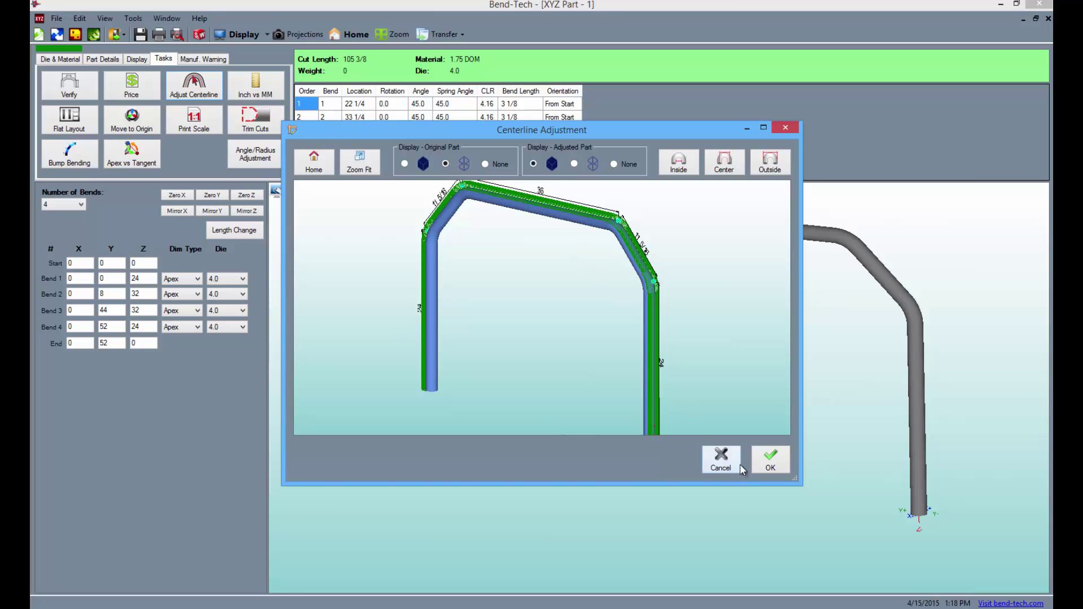
pyautogui.click(770, 460)
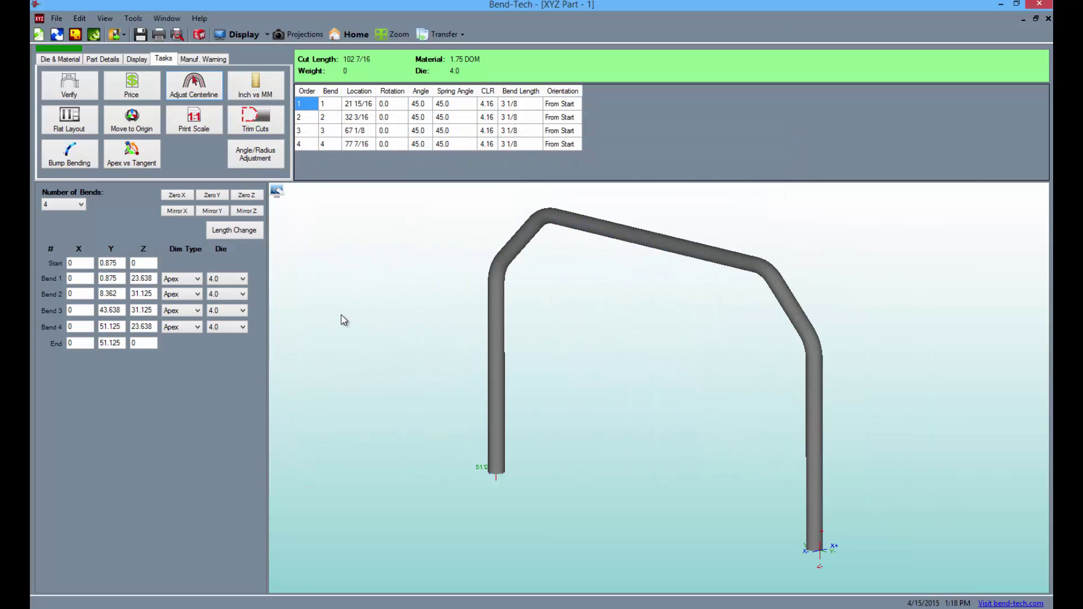